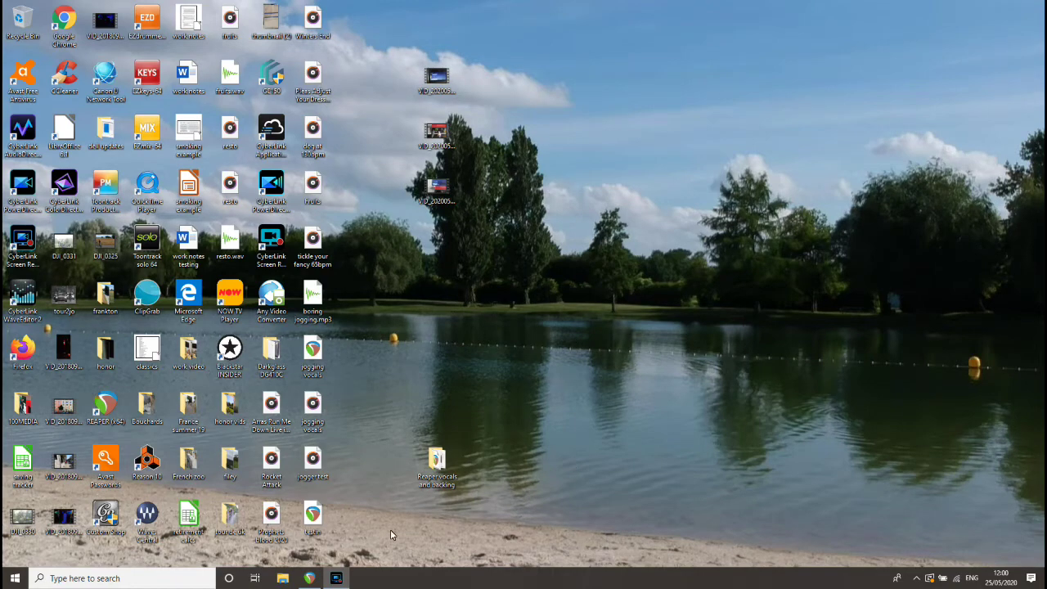
# Bring the REAPER window to the front, showing an empty unsaved project.
pyautogui.click(311, 578)
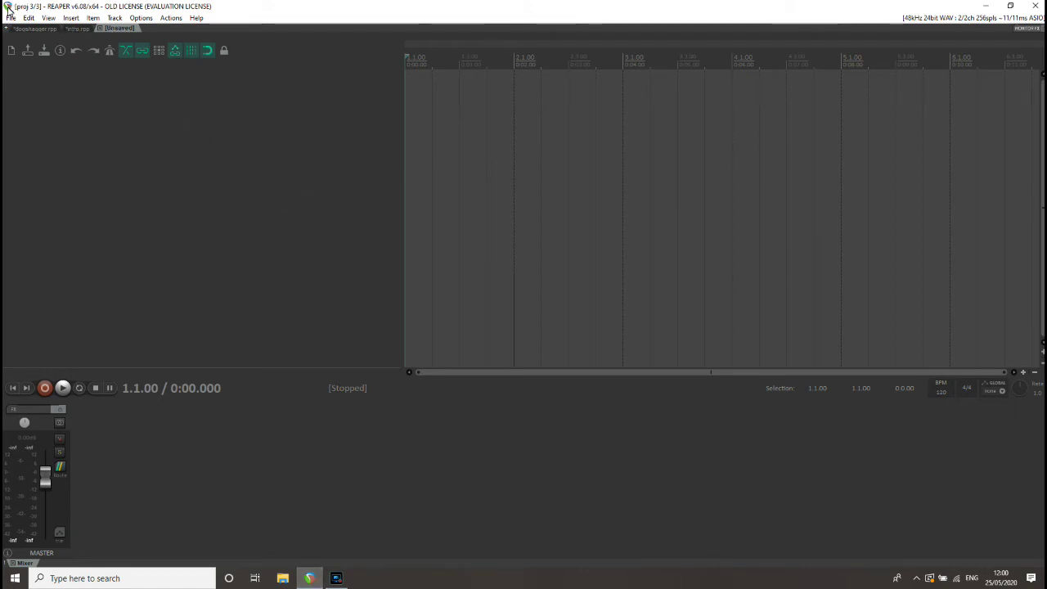
# Add the first track and name it 'backing track'.
pyautogui.rightClick(24, 67)
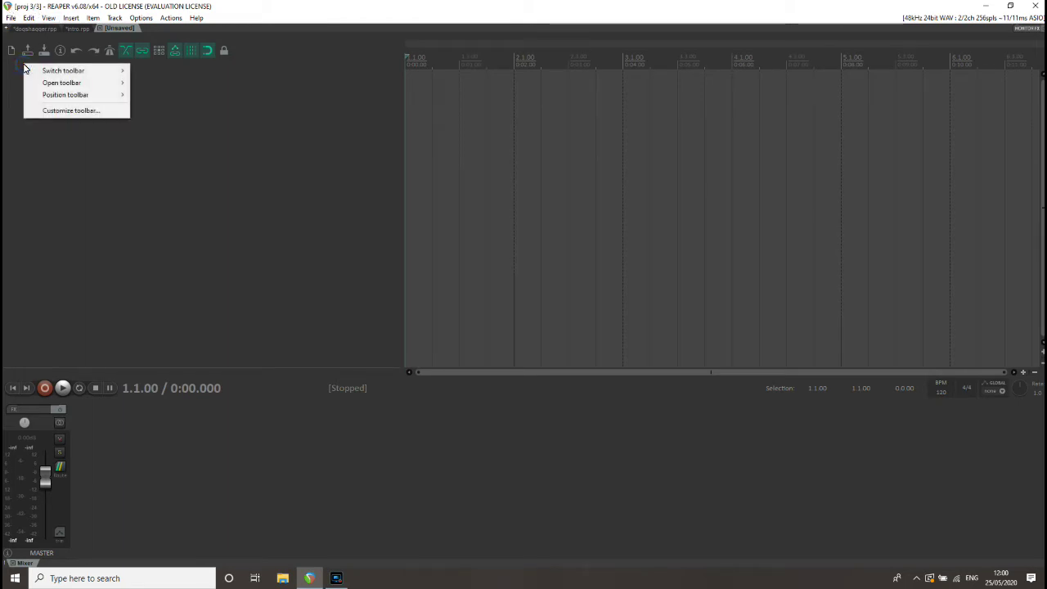
pyautogui.rightClick(11, 81)
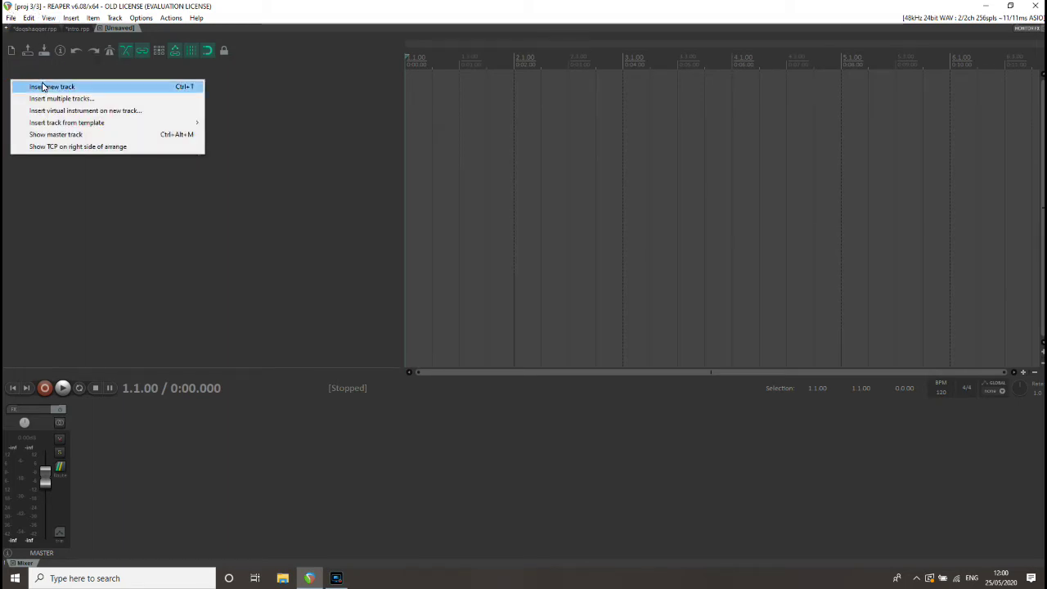
pyautogui.click(43, 87)
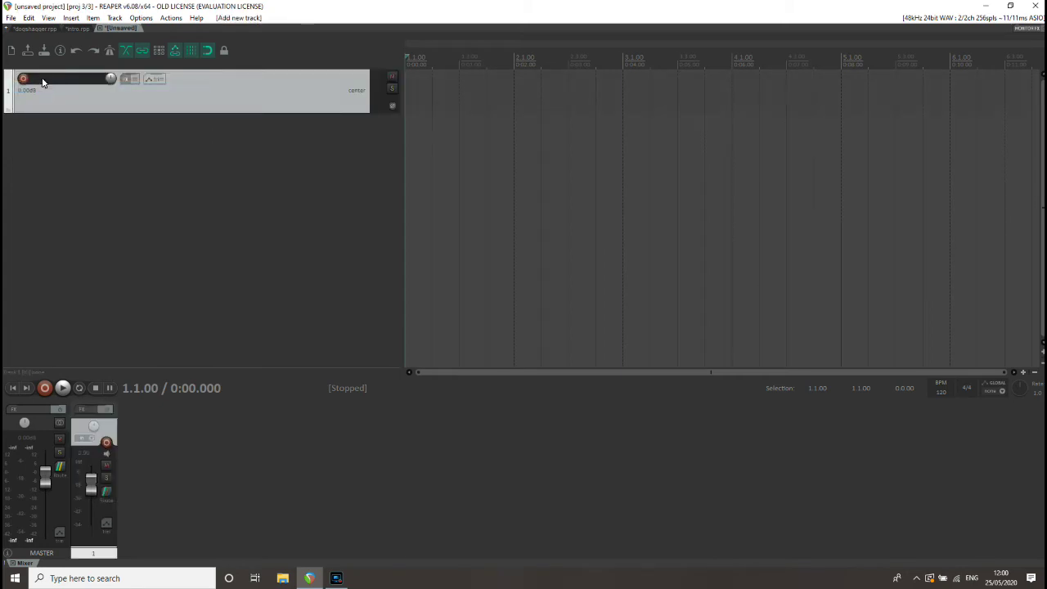
pyautogui.doubleClick(42, 82)
pyautogui.write('backing track')
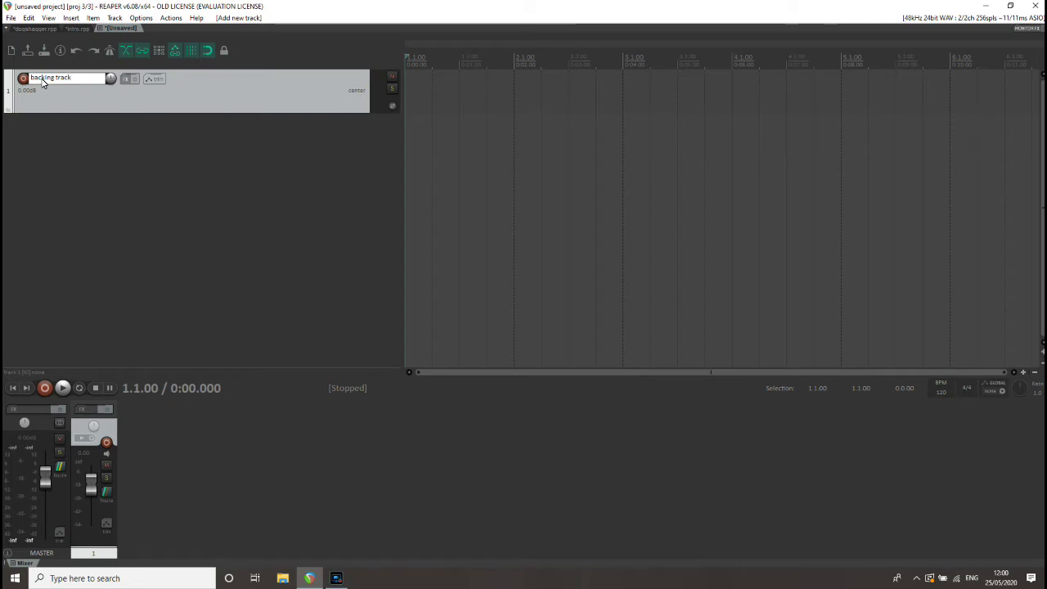
pyautogui.click(49, 141)
# Add a second track named 'Vocal track'.
pyautogui.rightClick(50, 142)
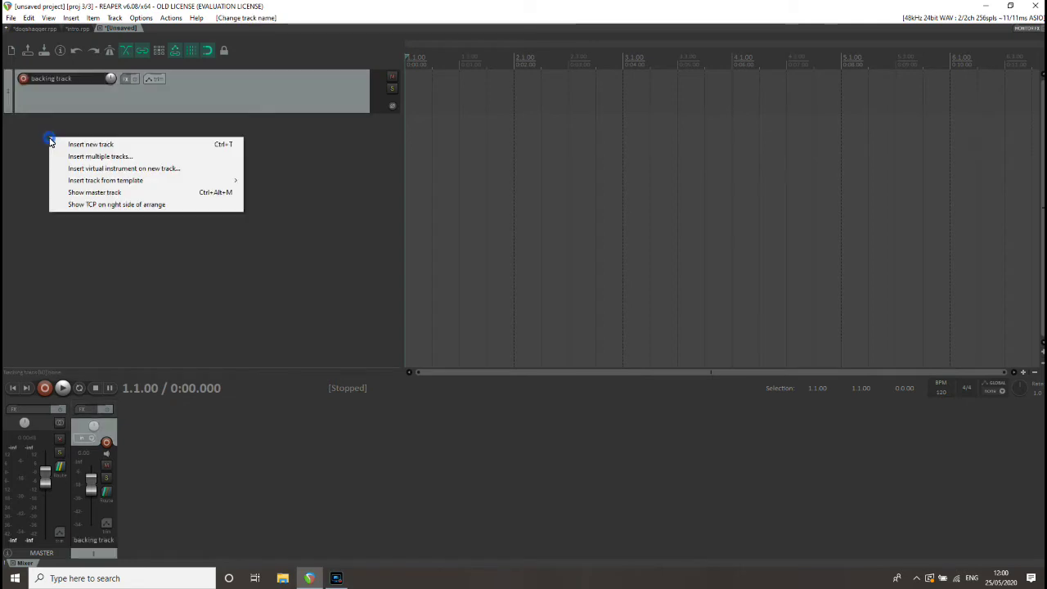
pyautogui.click(72, 144)
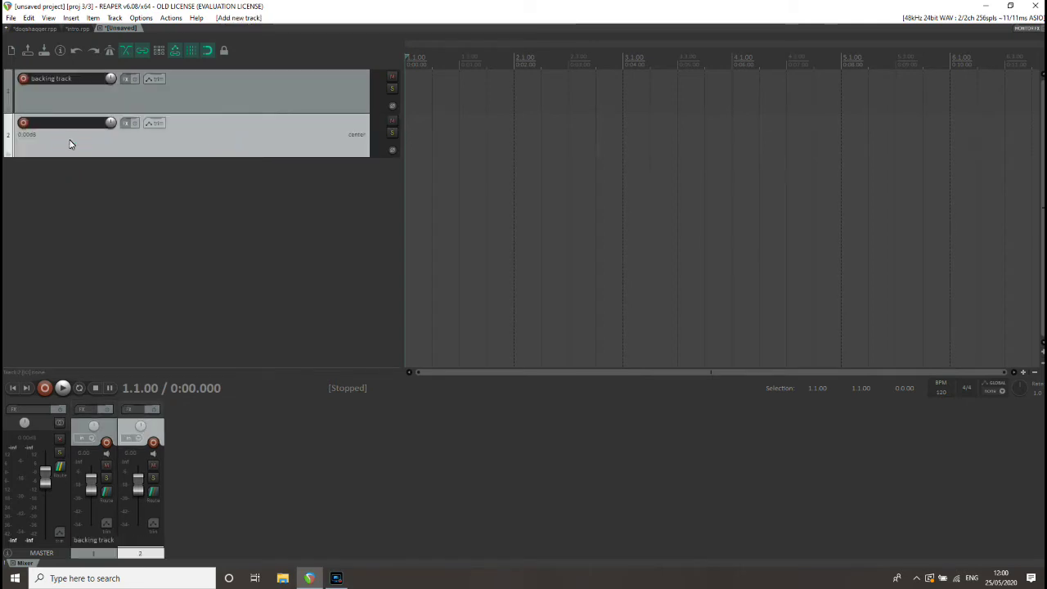
pyautogui.doubleClick(50, 124)
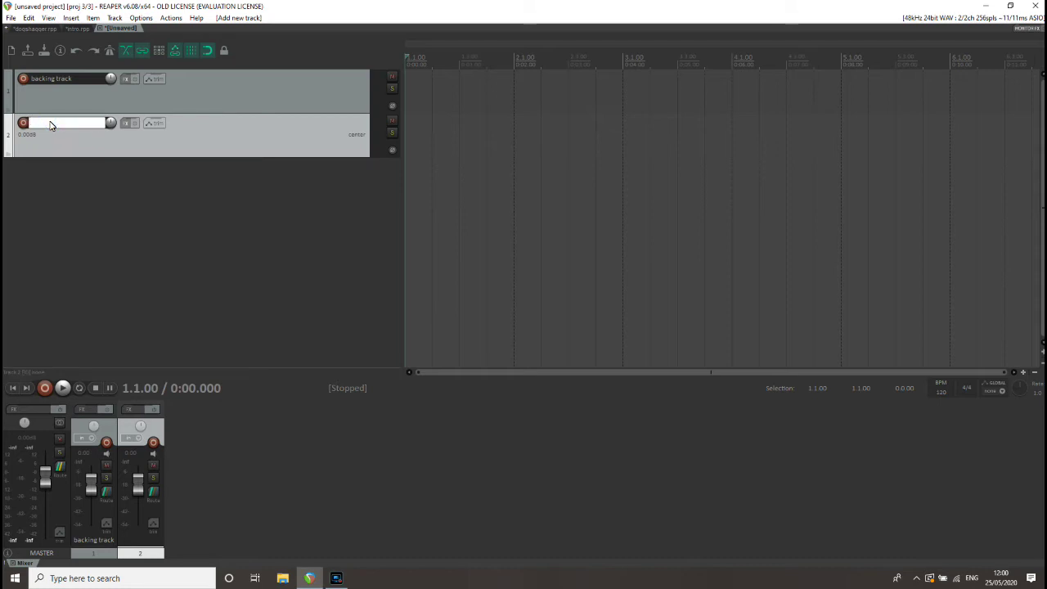
pyautogui.write('Vocal')
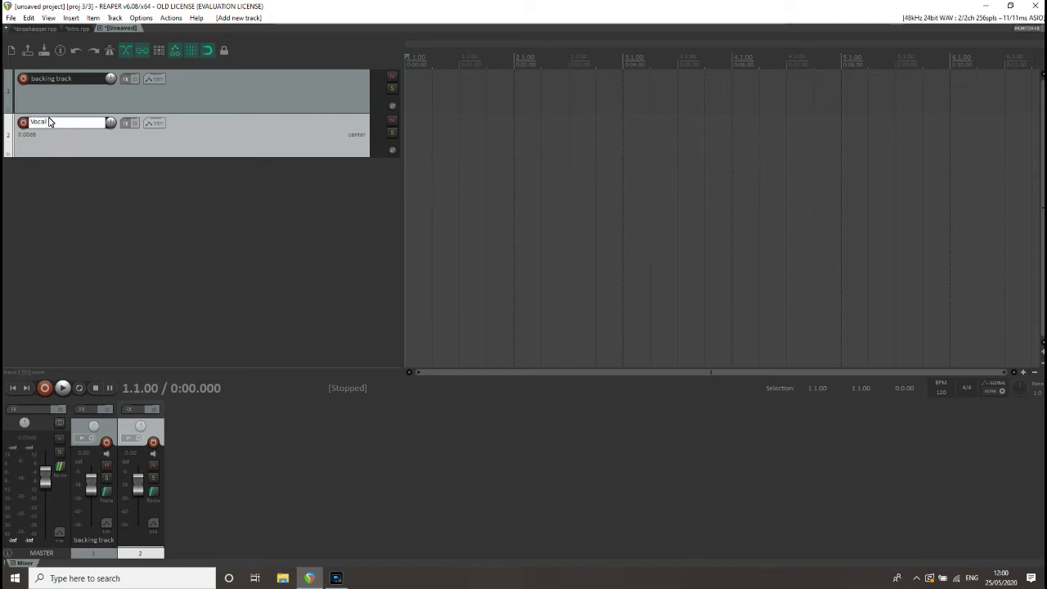
pyautogui.write(' track')
pyautogui.click(72, 181)
# Add a third track named 'Backing vocal'.
pyautogui.rightClick(71, 178)
pyautogui.click(92, 183)
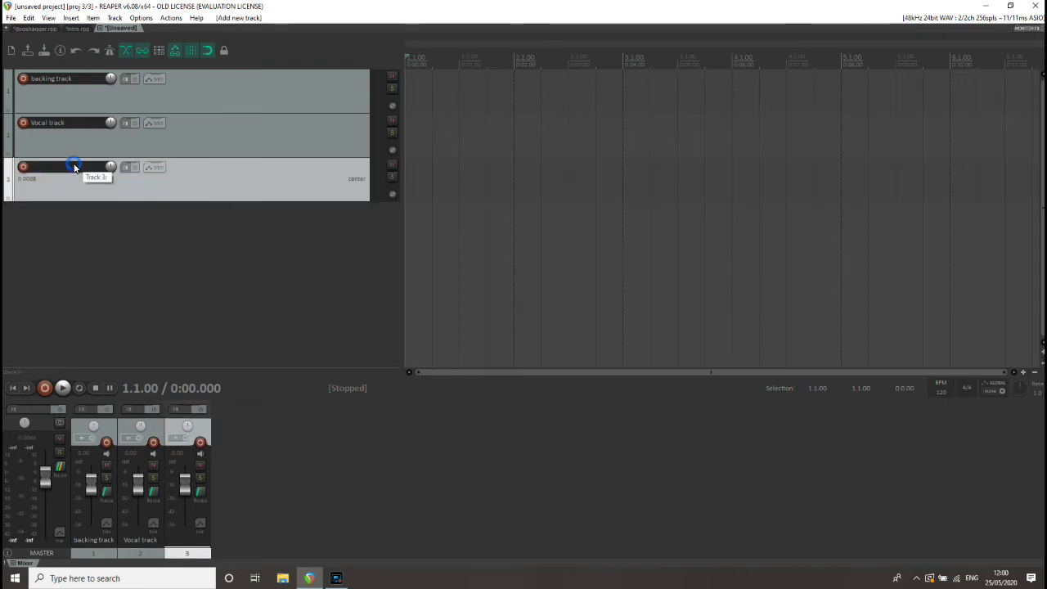
pyautogui.doubleClick(73, 168)
pyautogui.write('Ba')
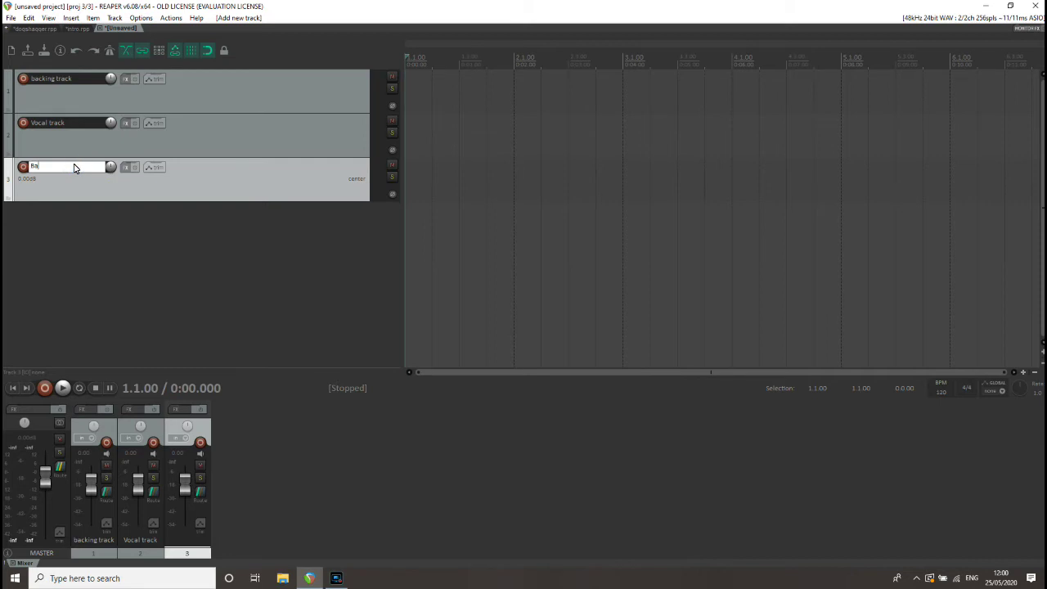
pyautogui.write('cking vocal')
pyautogui.click(148, 230)
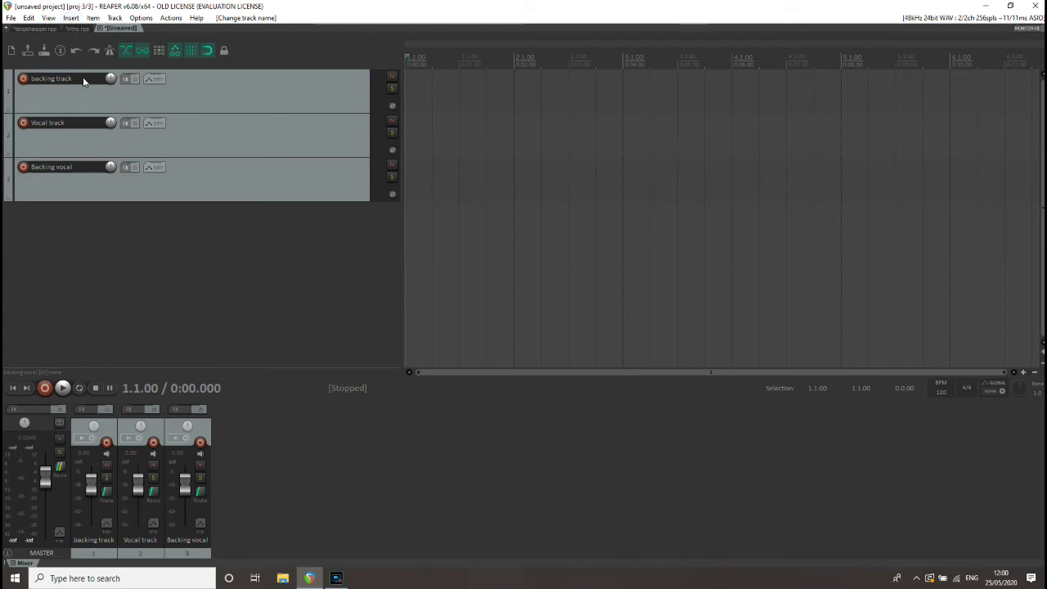
# Import 'boring jogging.mp3' onto the backing track, then record-arm the Vocal track.
pyautogui.click(250, 104)
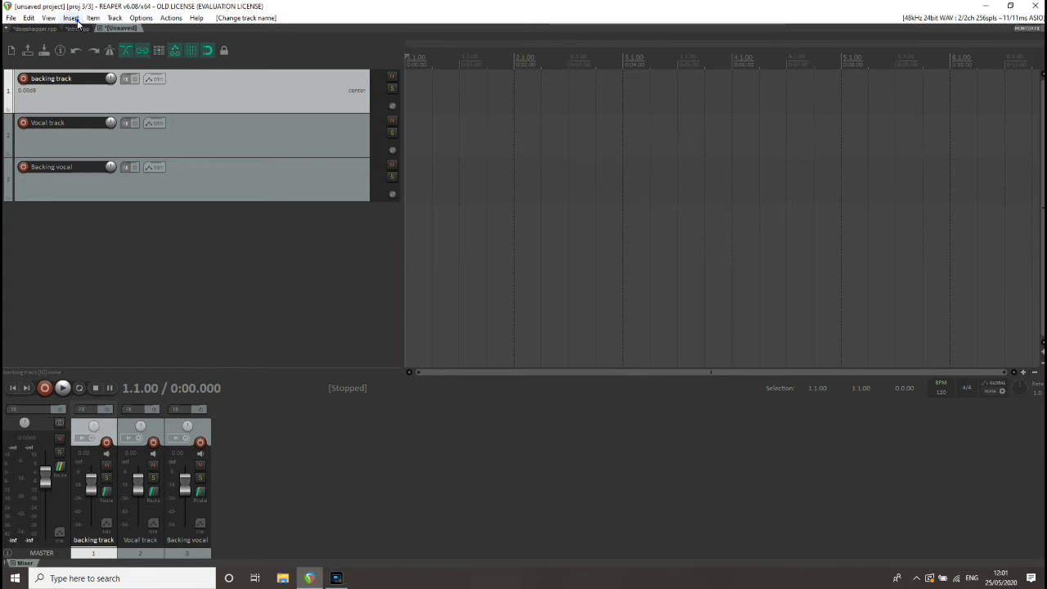
pyautogui.click(72, 18)
pyautogui.click(77, 22)
pyautogui.click(77, 22)
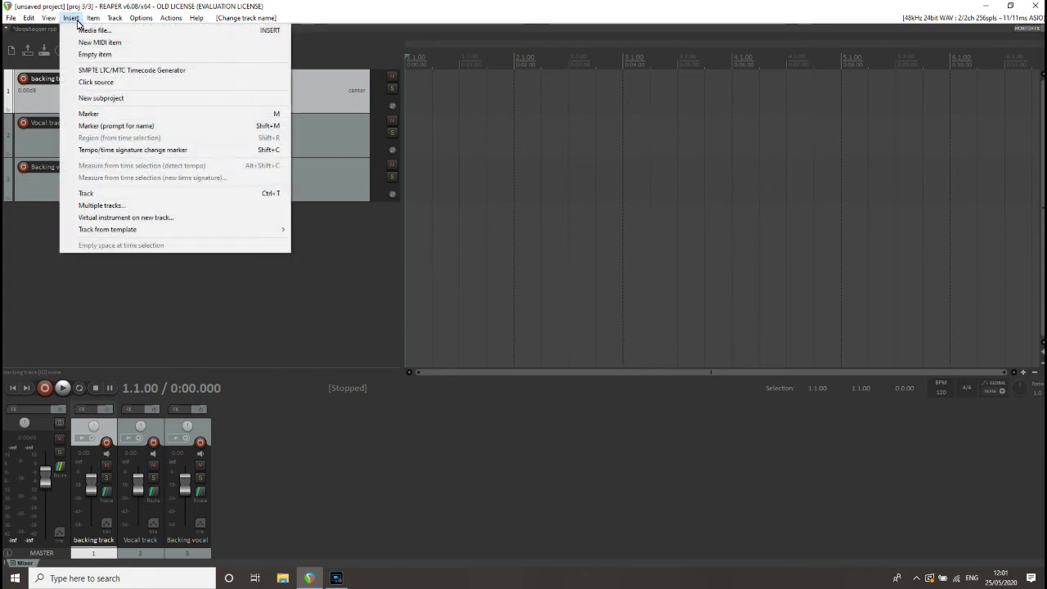
pyautogui.click(86, 31)
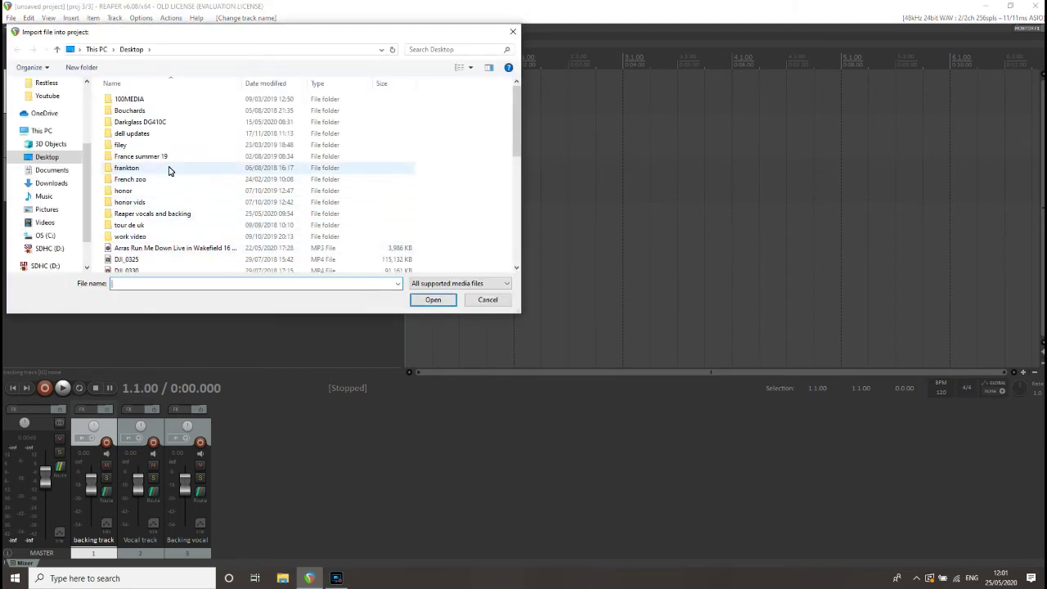
pyautogui.doubleClick(161, 216)
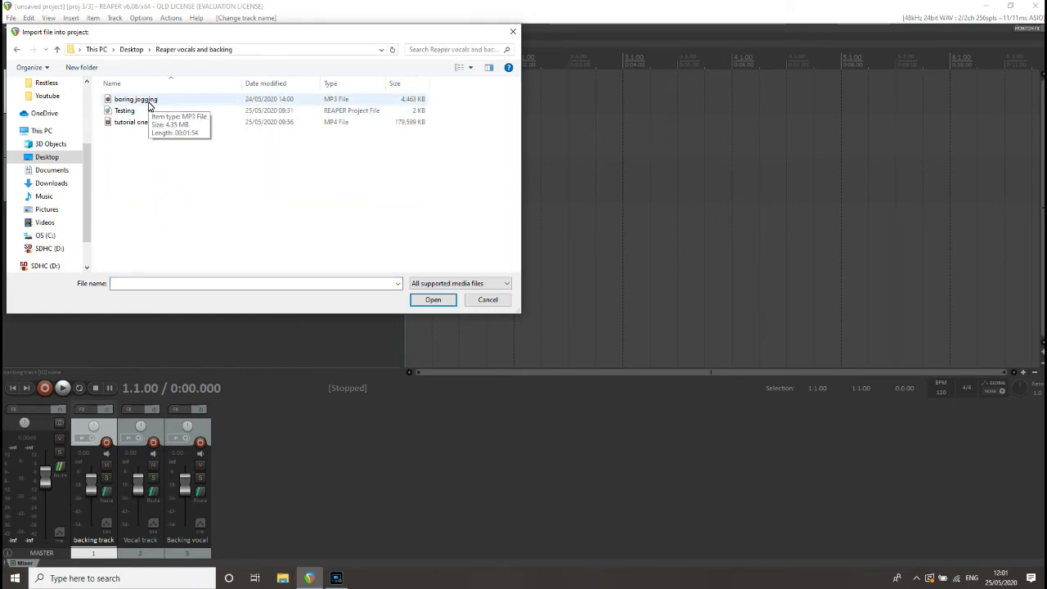
pyautogui.doubleClick(148, 101)
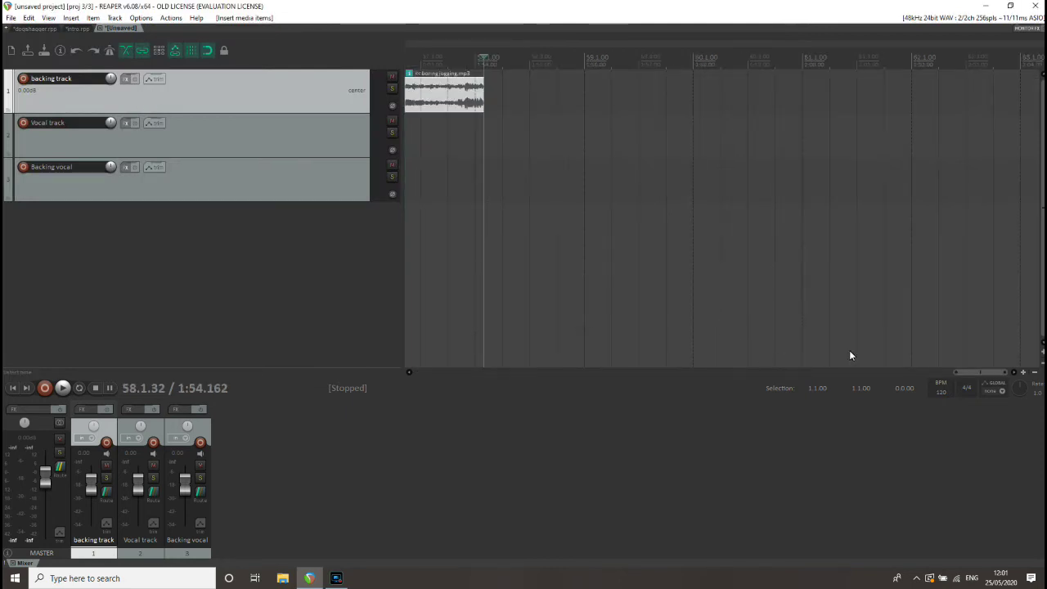
pyautogui.moveTo(980, 373); pyautogui.dragTo(399, 381)
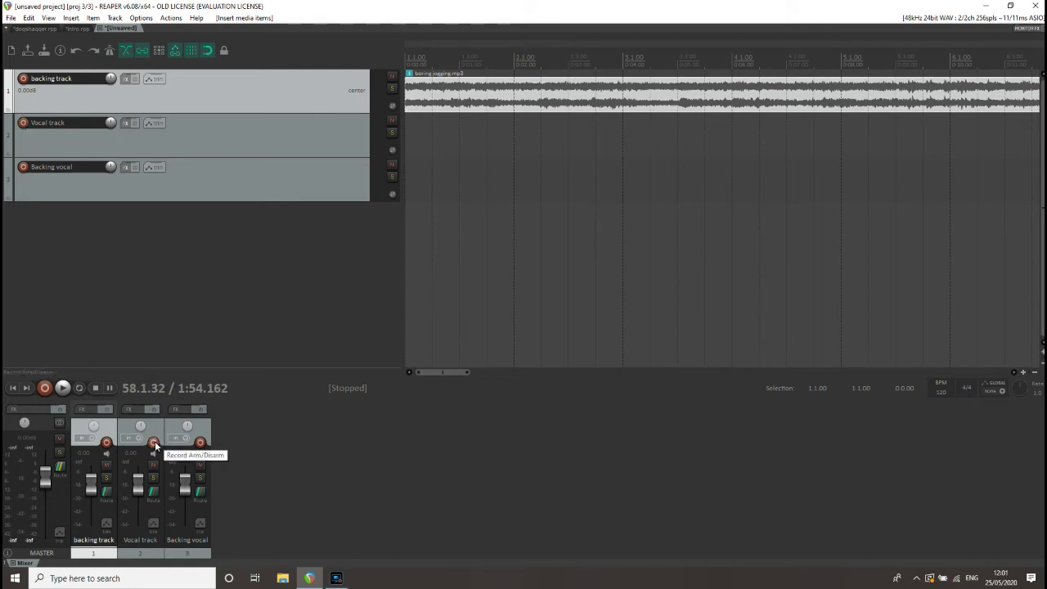
pyautogui.click(24, 124)
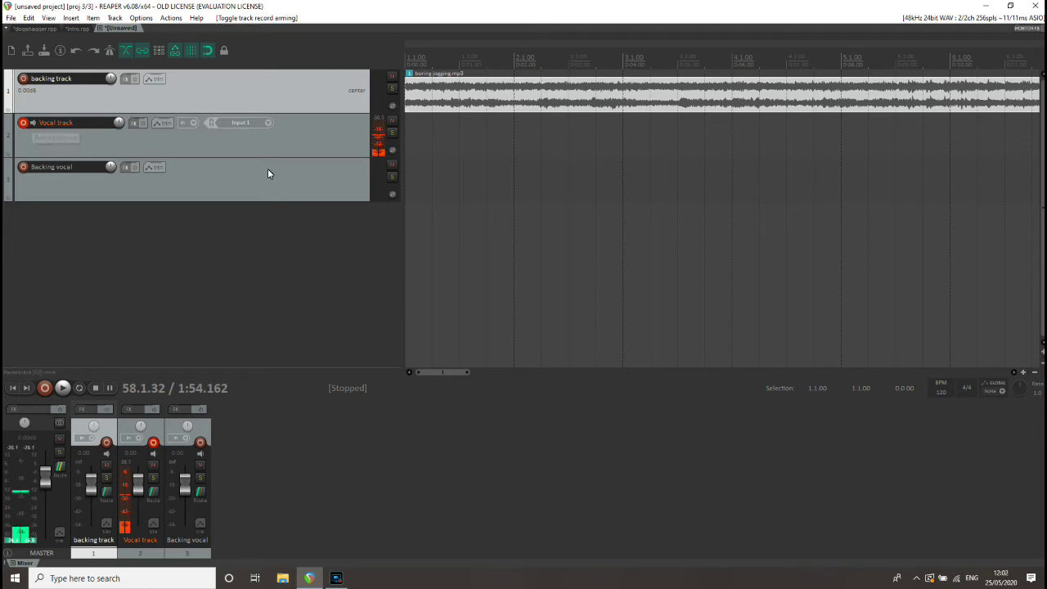
pyautogui.click(268, 127)
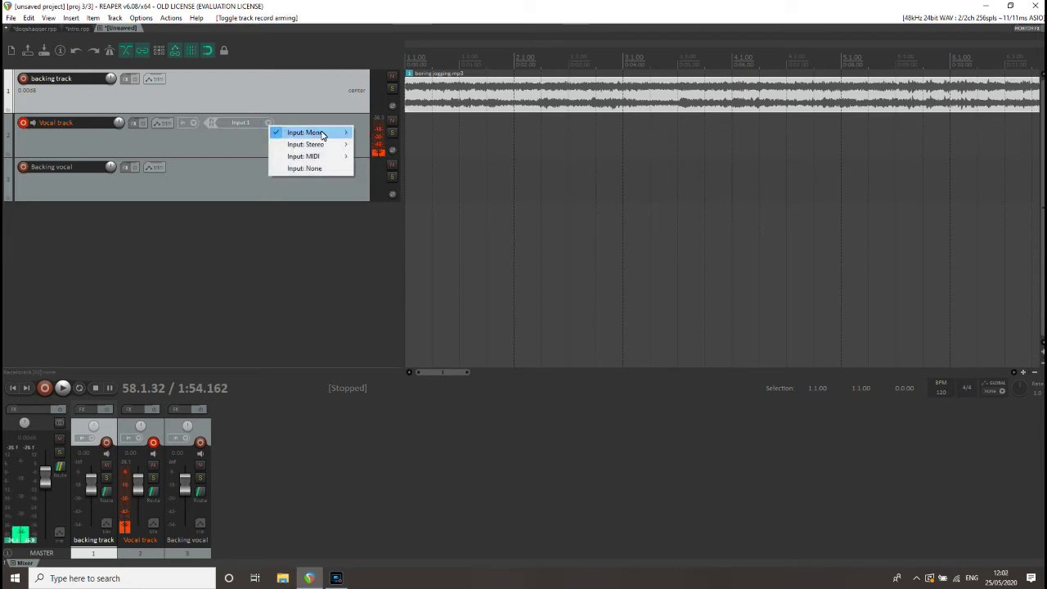
pyautogui.moveTo(329, 135)
pyautogui.click(375, 136)
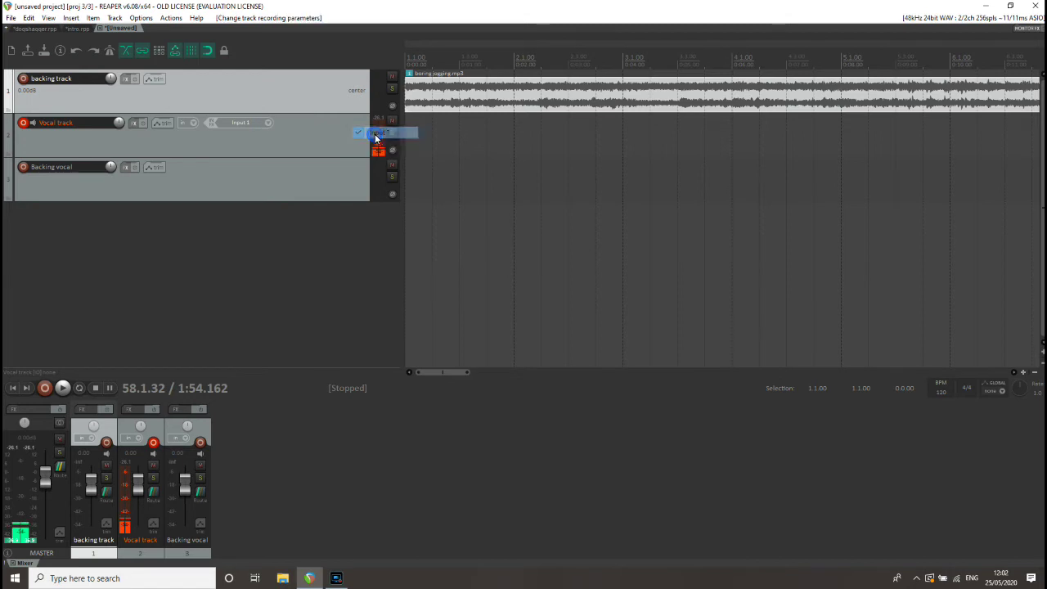
pyautogui.click(267, 122)
pyautogui.moveTo(289, 133)
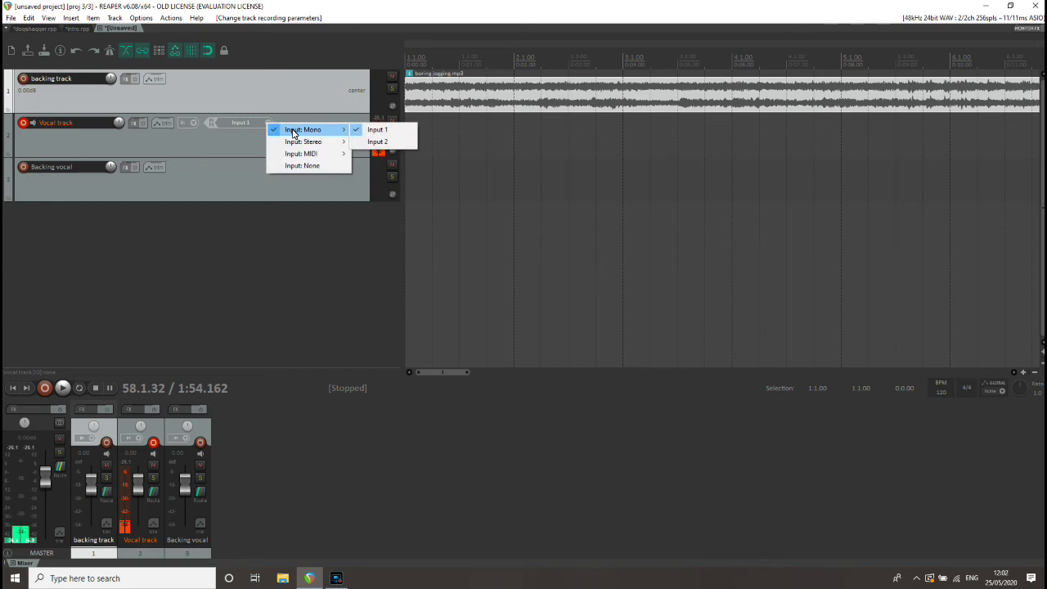
pyautogui.click(221, 143)
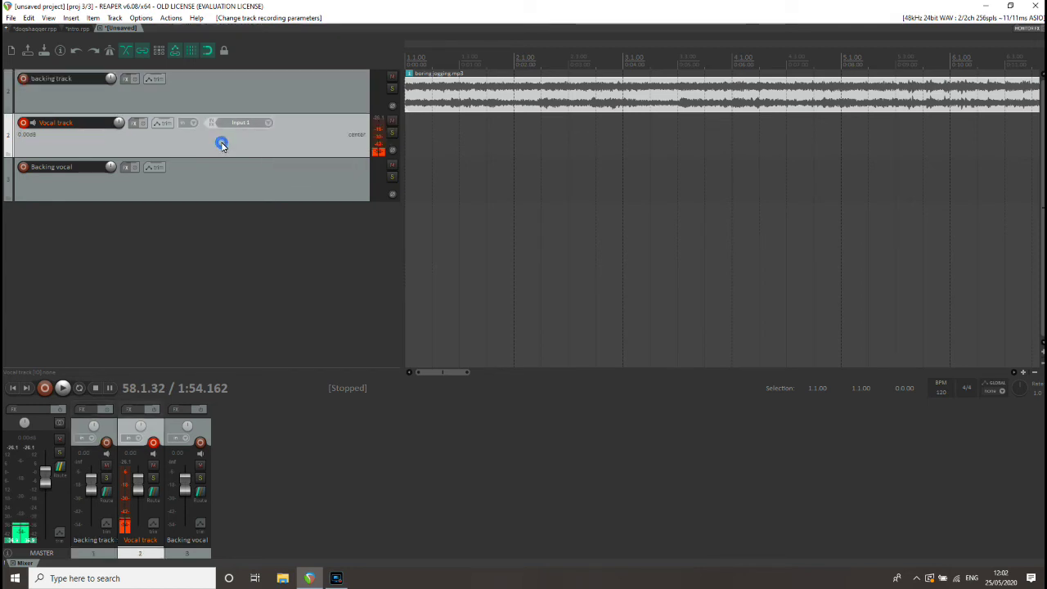
pyautogui.click(154, 455)
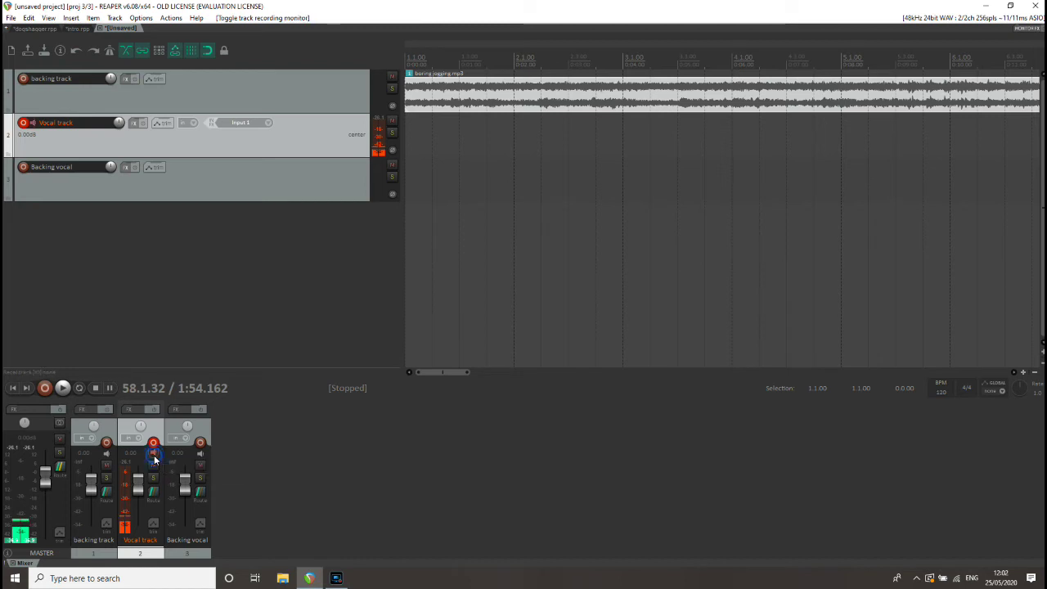
pyautogui.click(153, 456)
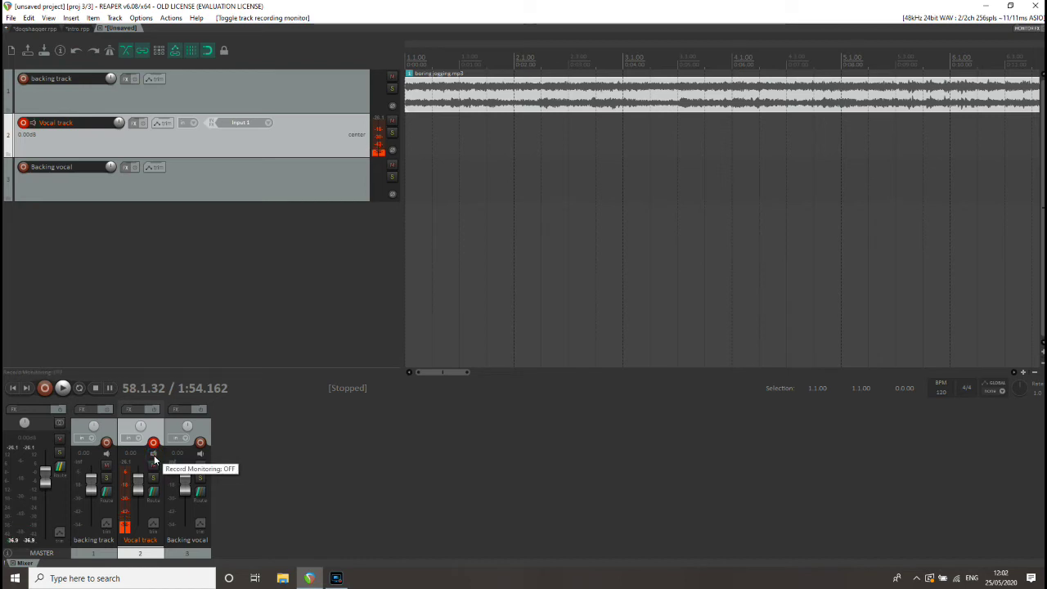
pyautogui.click(153, 457)
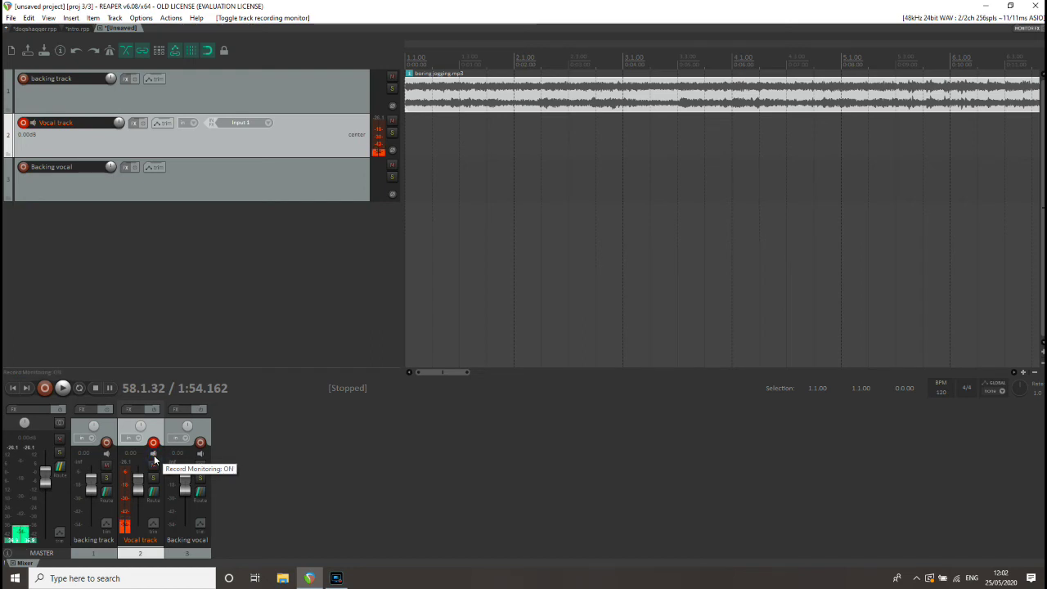
pyautogui.click(154, 456)
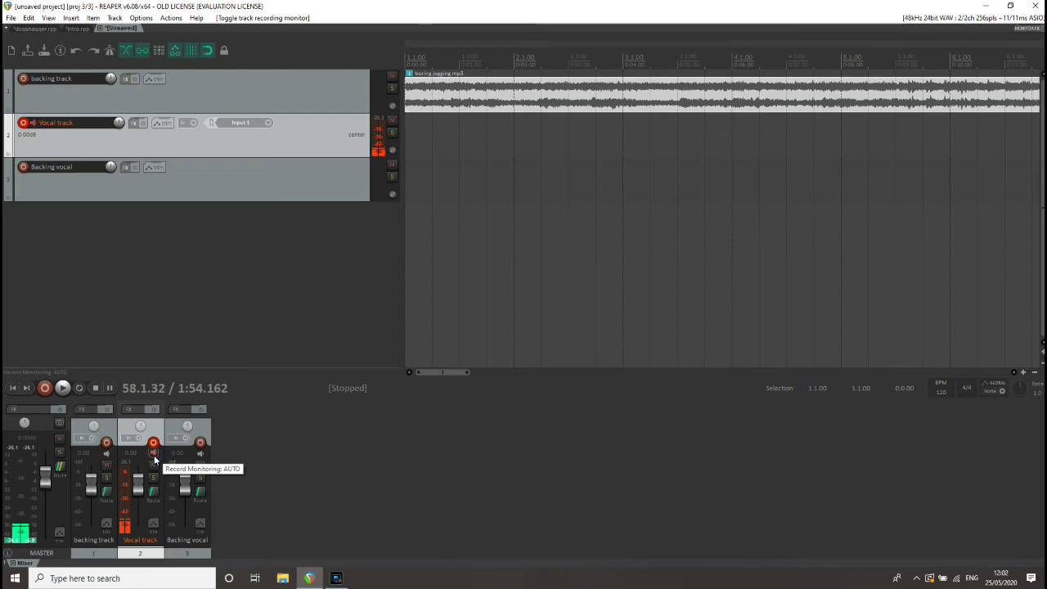
pyautogui.click(154, 454)
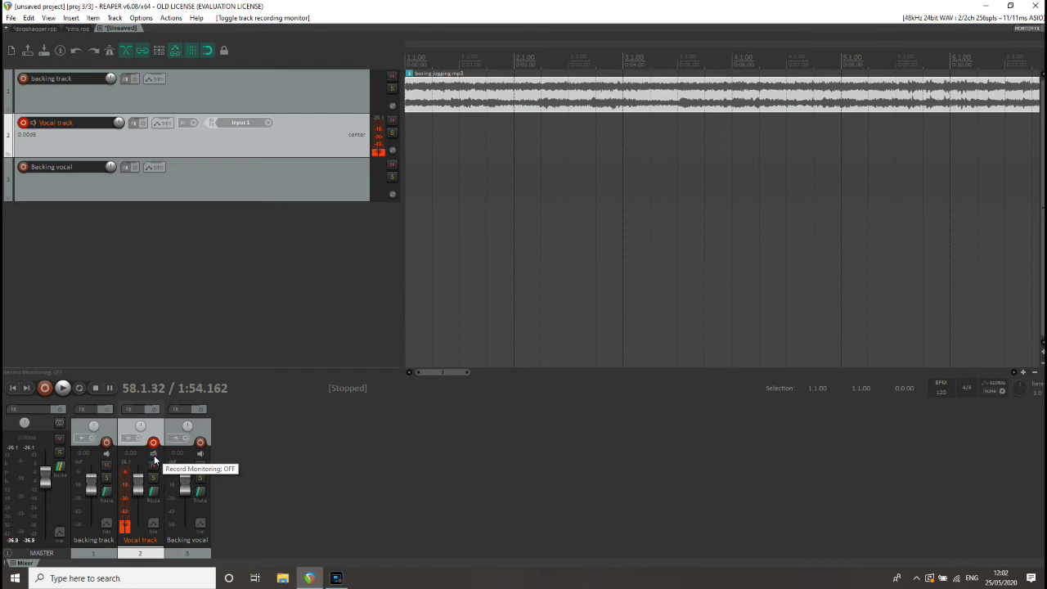
pyautogui.click(154, 454)
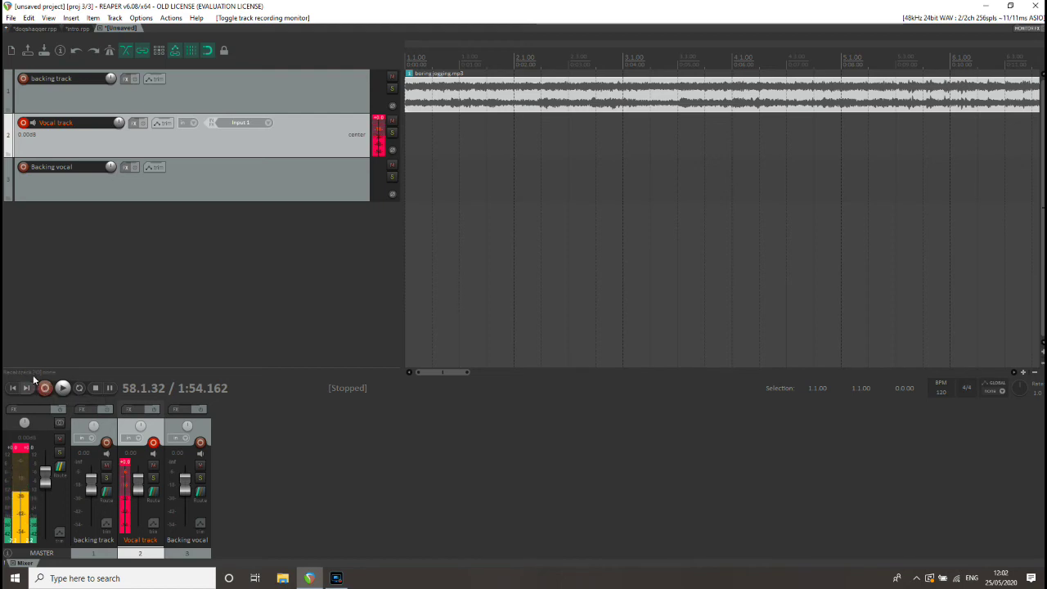
# Return the play position to 1.1.00 and start recording a vocal take on the Vocal track.
pyautogui.press('End')
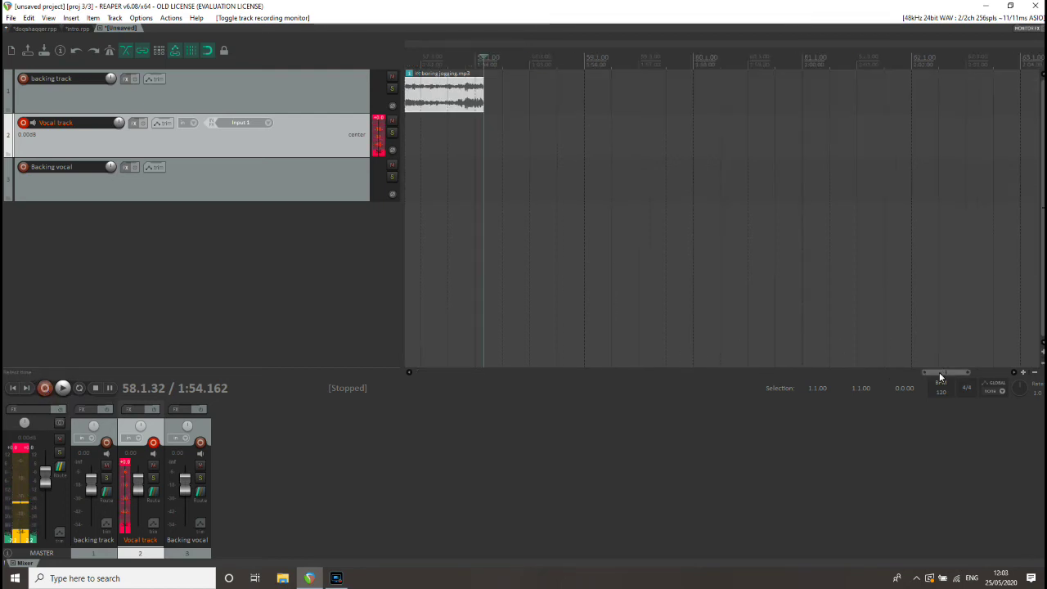
pyautogui.moveTo(941, 378); pyautogui.dragTo(333, 406)
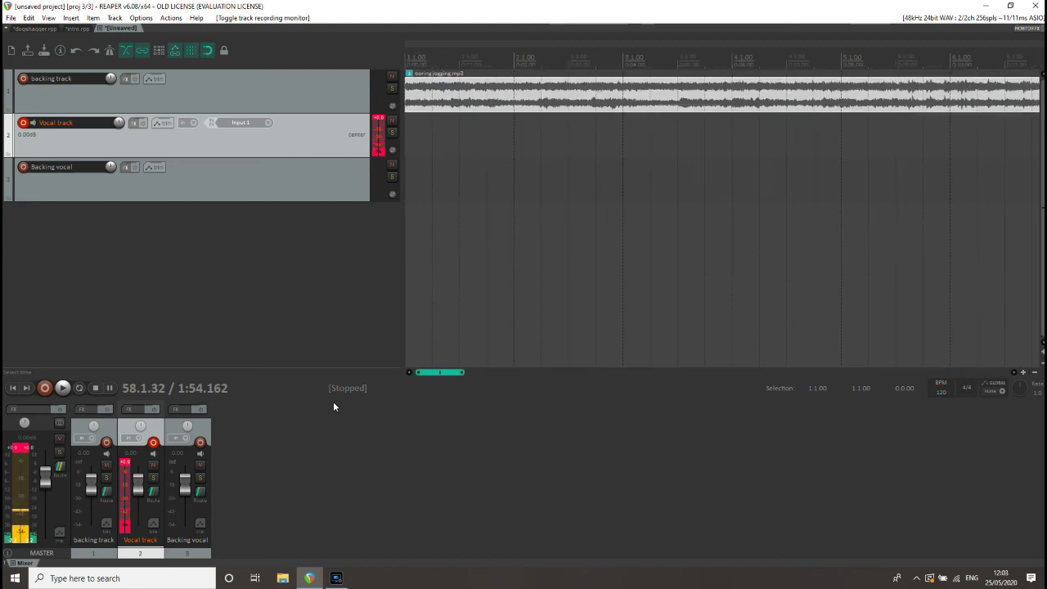
pyautogui.click(410, 67)
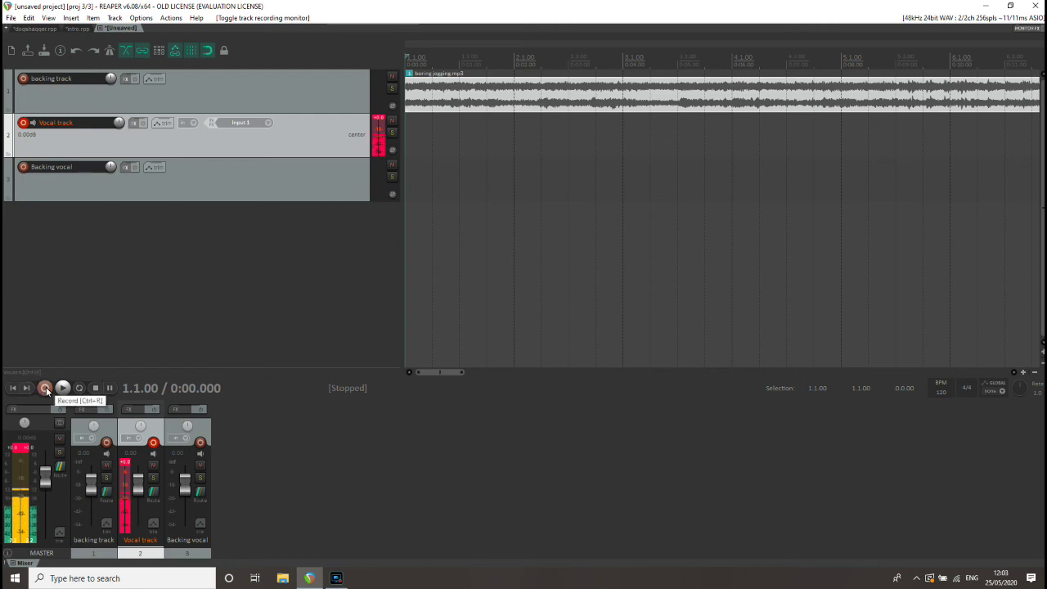
pyautogui.click(46, 387)
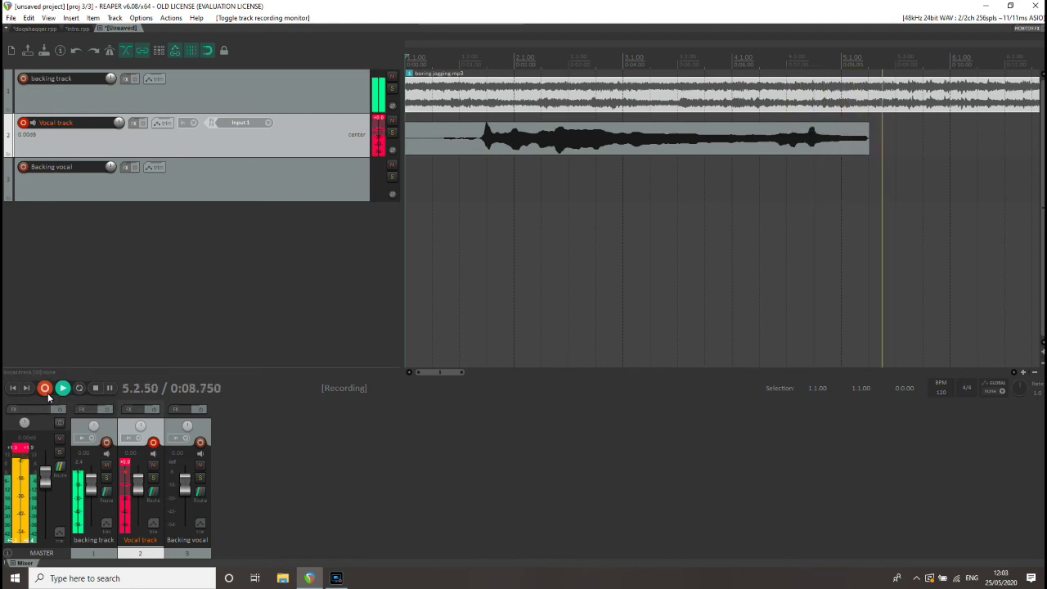
# Stop recording, save the take as '02-Vocal track-200525_1203.wav', and disarm the Vocal track.
pyautogui.click(96, 388)
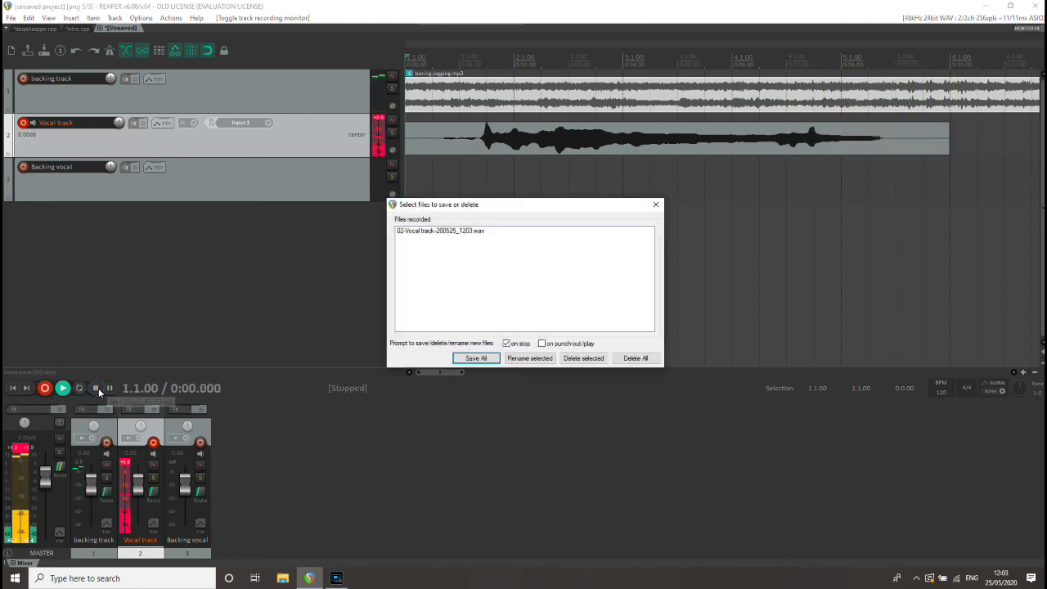
pyautogui.click(475, 358)
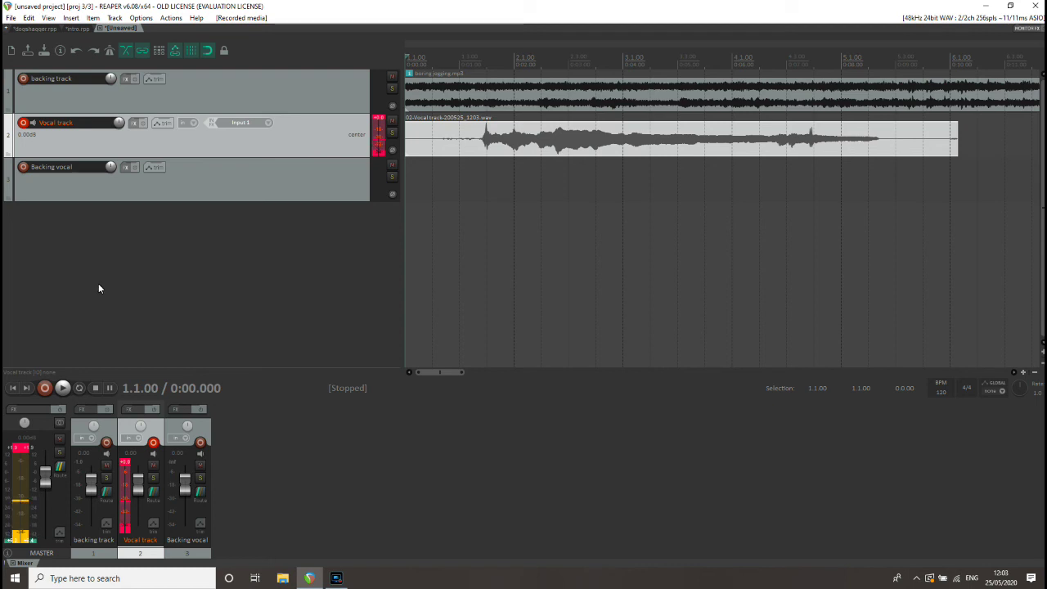
pyautogui.click(25, 124)
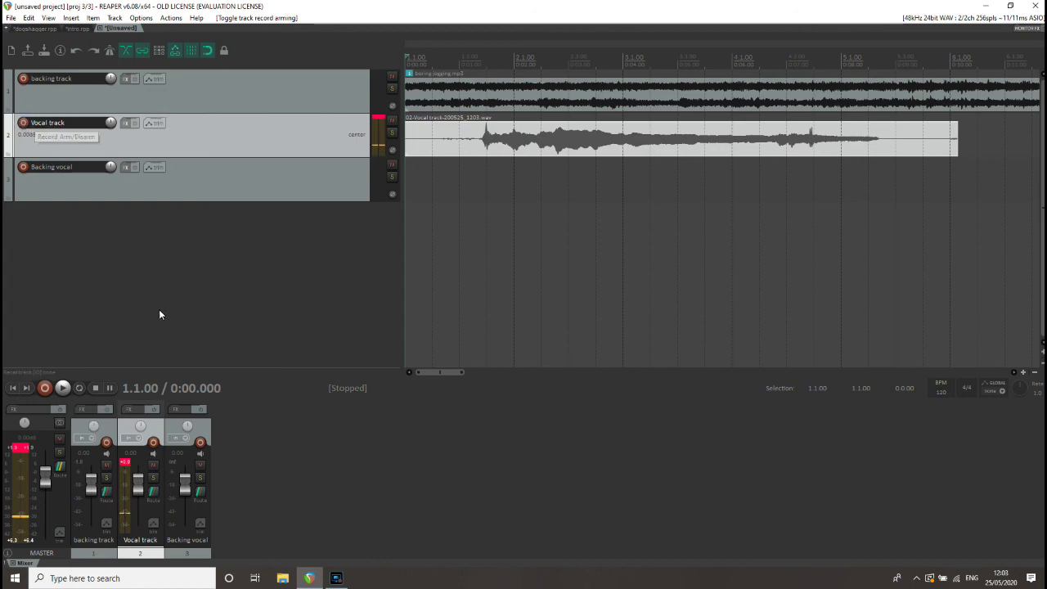